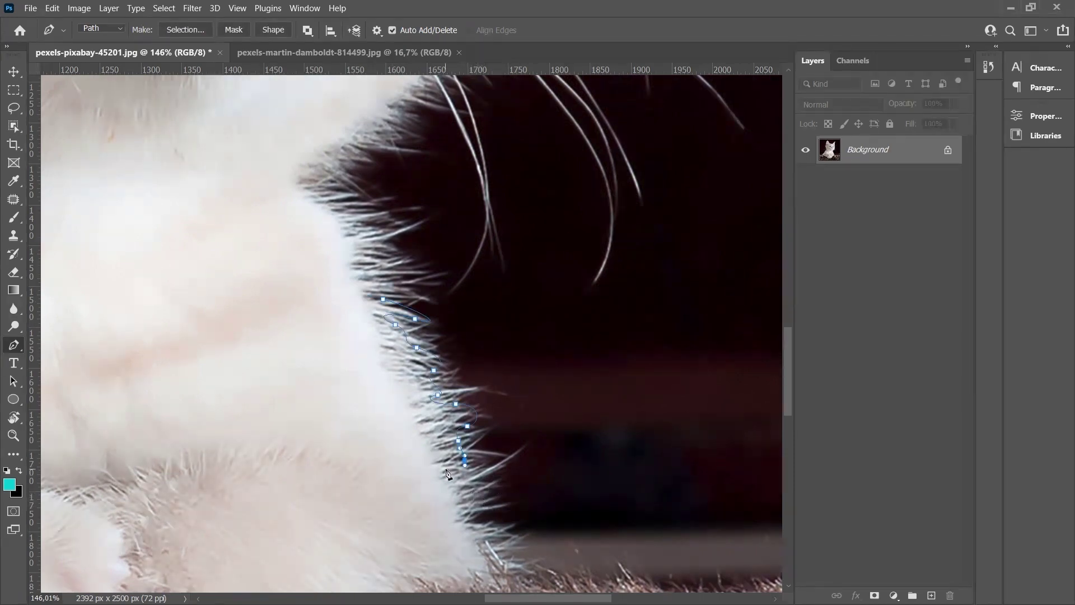
Select the whole kitten with the Object Selection Tool by framing it with a rectangle
key(ctrl+0)
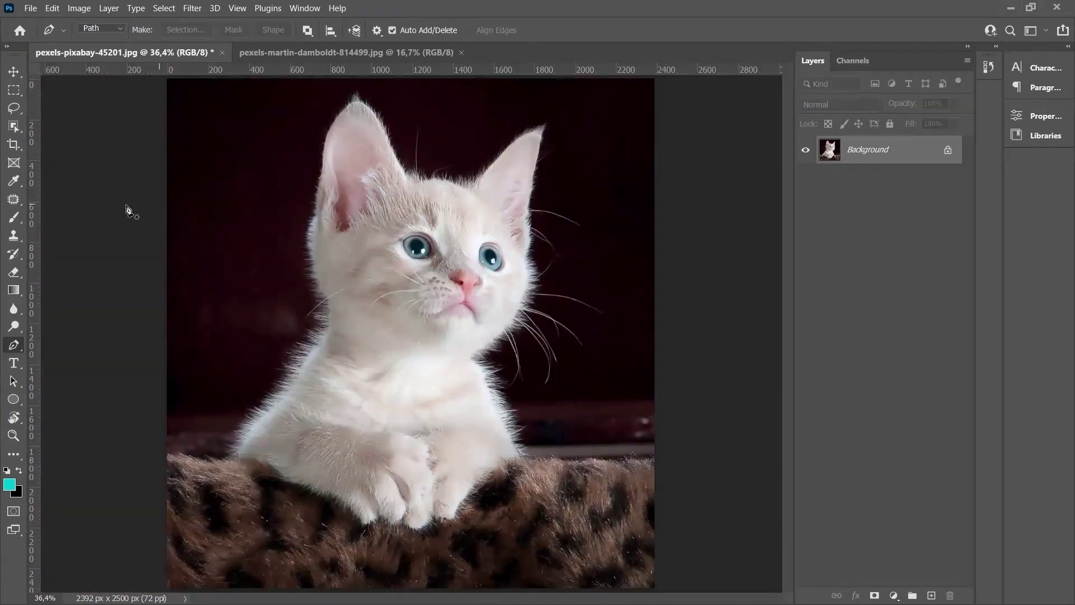
click(4, 129)
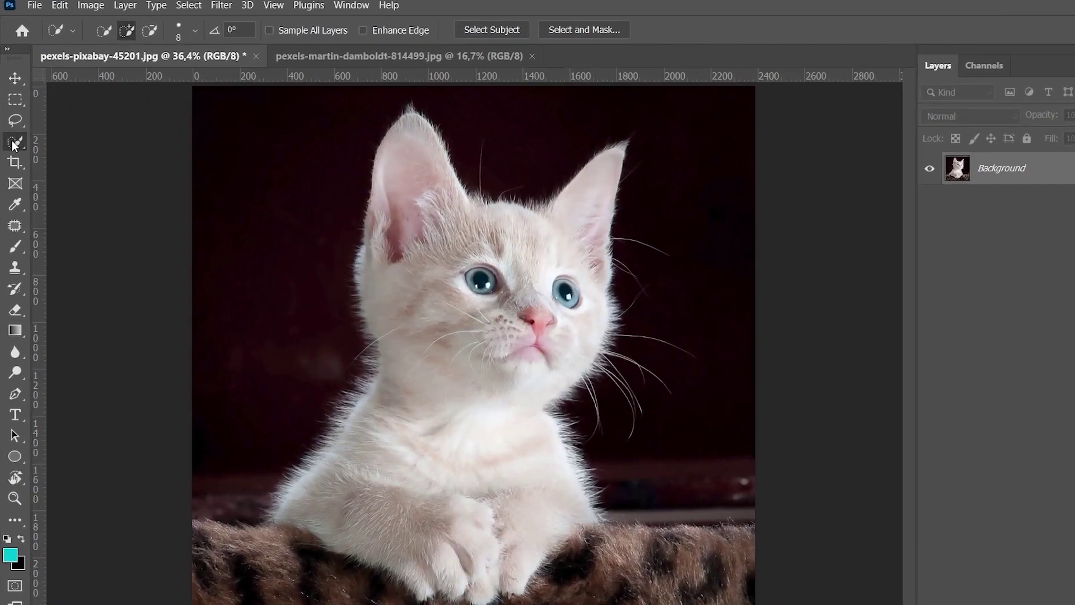
right_click(10, 130)
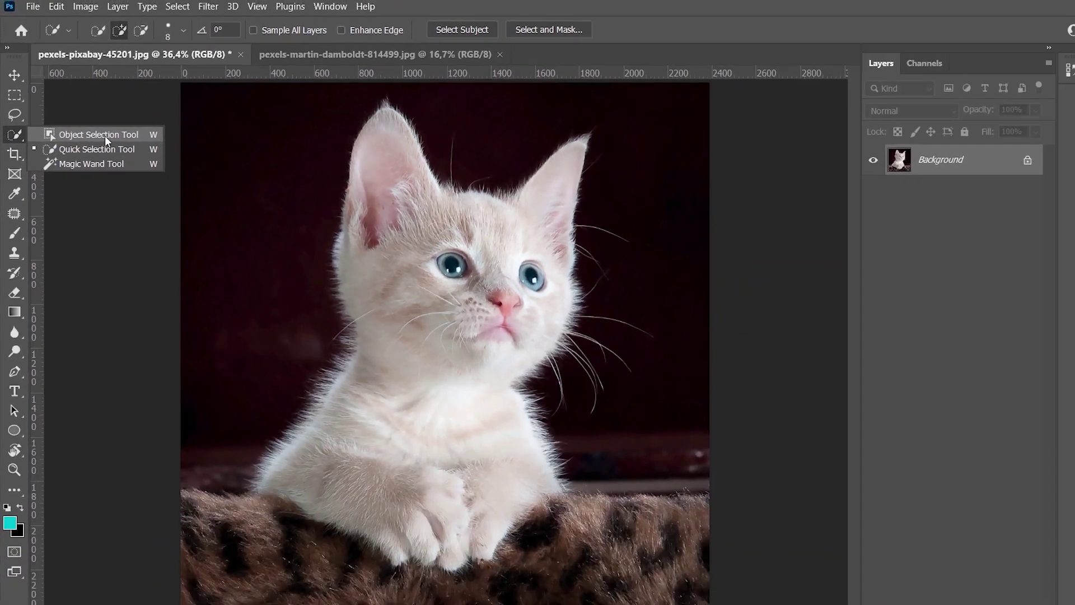
click(103, 204)
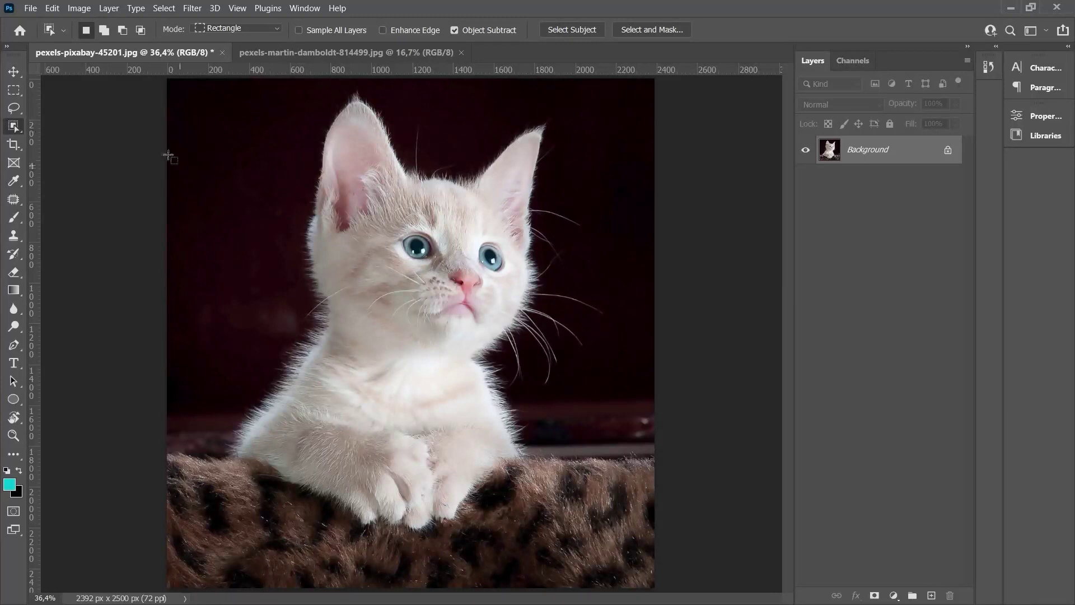
drag(198, 90, 593, 541)
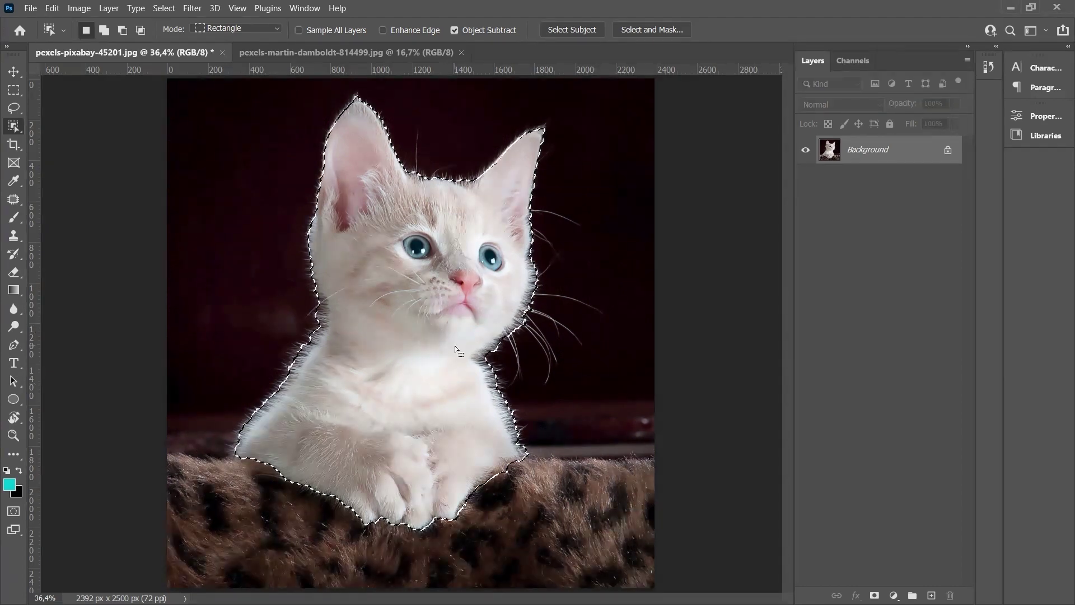
Add a layer mask from the kitten selection to hide the photo's background
scroll(498, 353, up, 10)
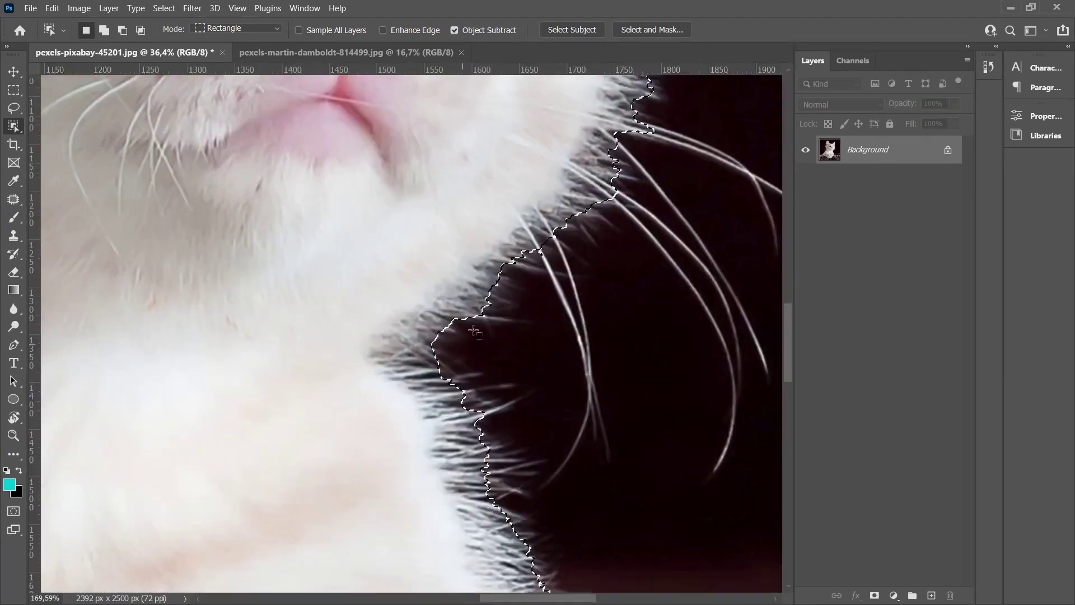
scroll(438, 409, down, 10)
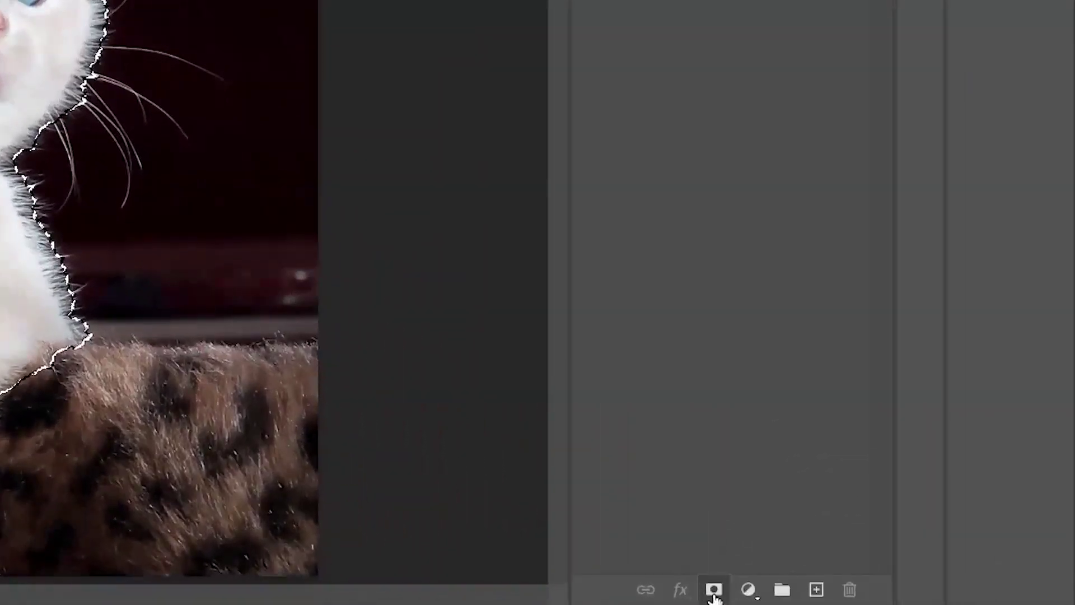
click(874, 596)
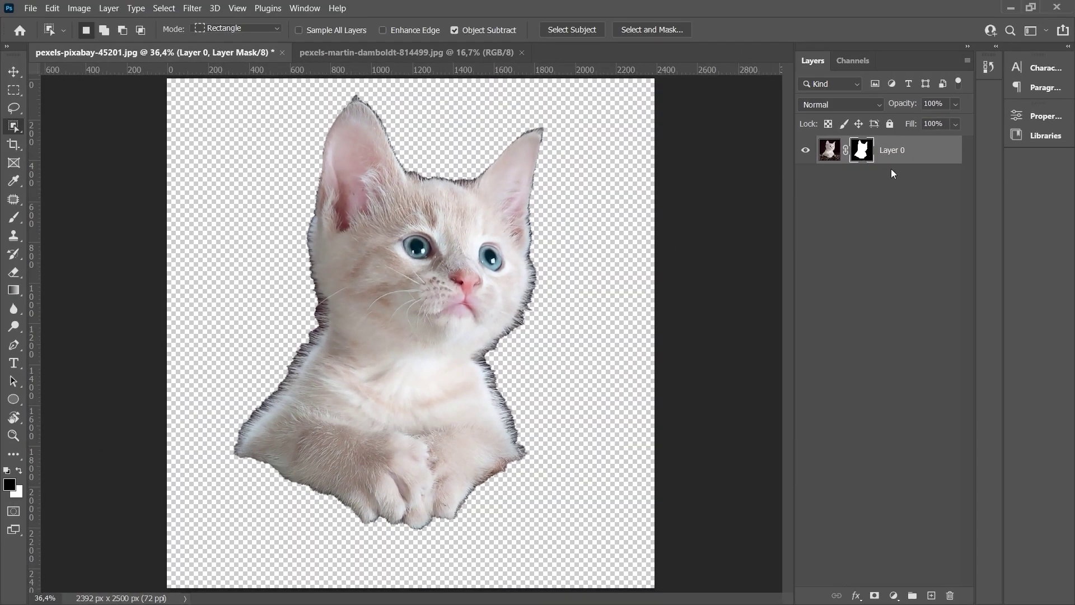
Open the kitten's mask in Select and Mask and refine the fur edge along the neck, right cheek and ears
double_click(862, 150)
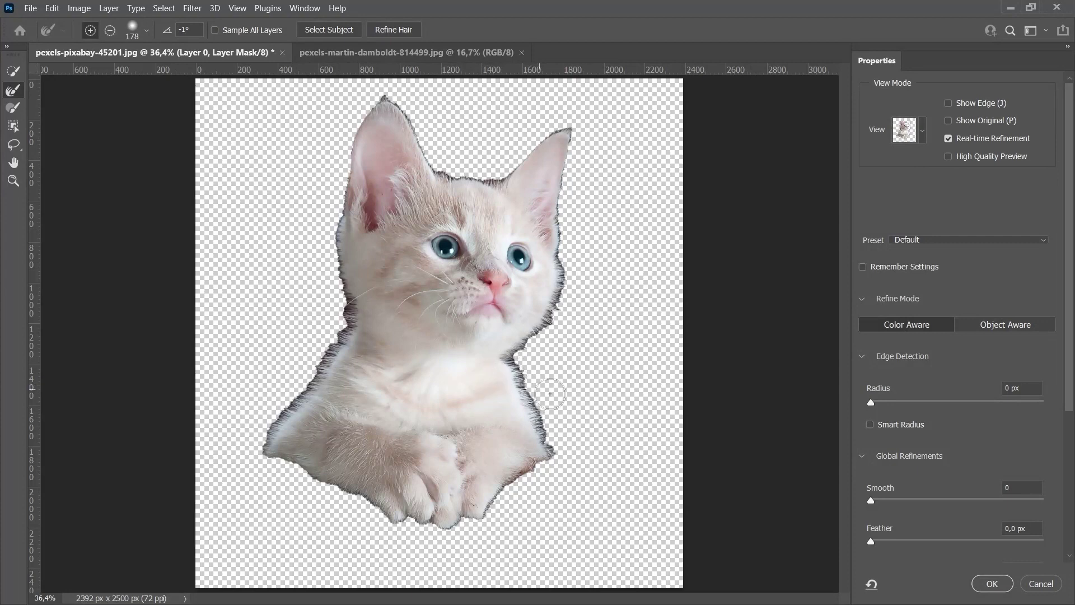
alt+scroll(517, 381, up, 5)
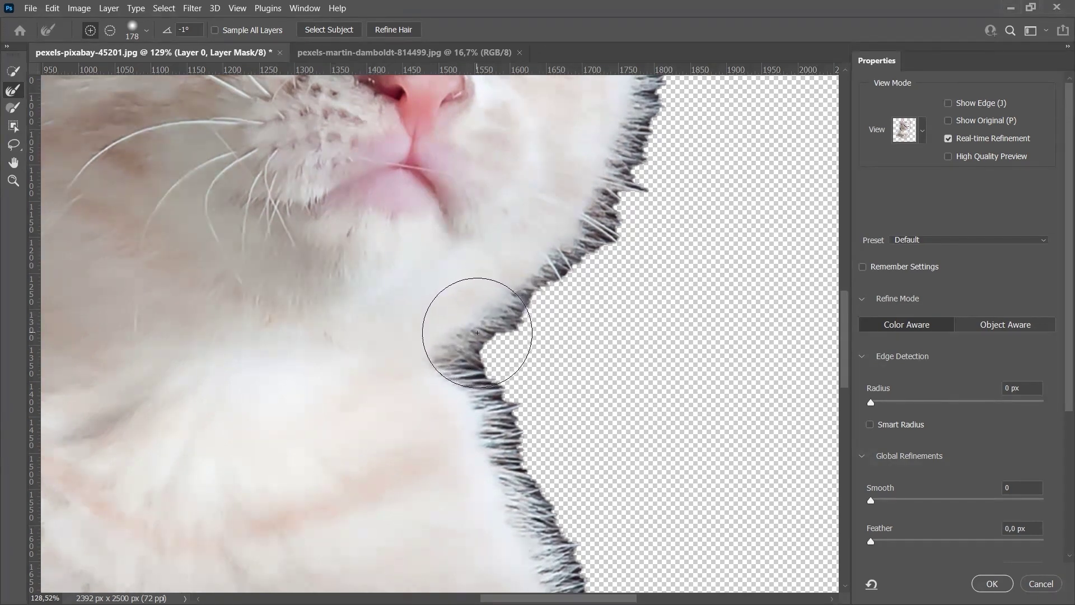
mouse_move(473, 319)
mouse_down()
mouse_move(535, 281)
mouse_move(473, 338)
mouse_move(475, 380)
mouse_move(525, 498)
mouse_move(548, 524)
mouse_move(515, 467)
mouse_move(453, 417)
mouse_move(472, 425)
mouse_move(435, 356)
mouse_move(473, 383)
mouse_up()
key(ctrl+minus)
key(ctrl+minus)
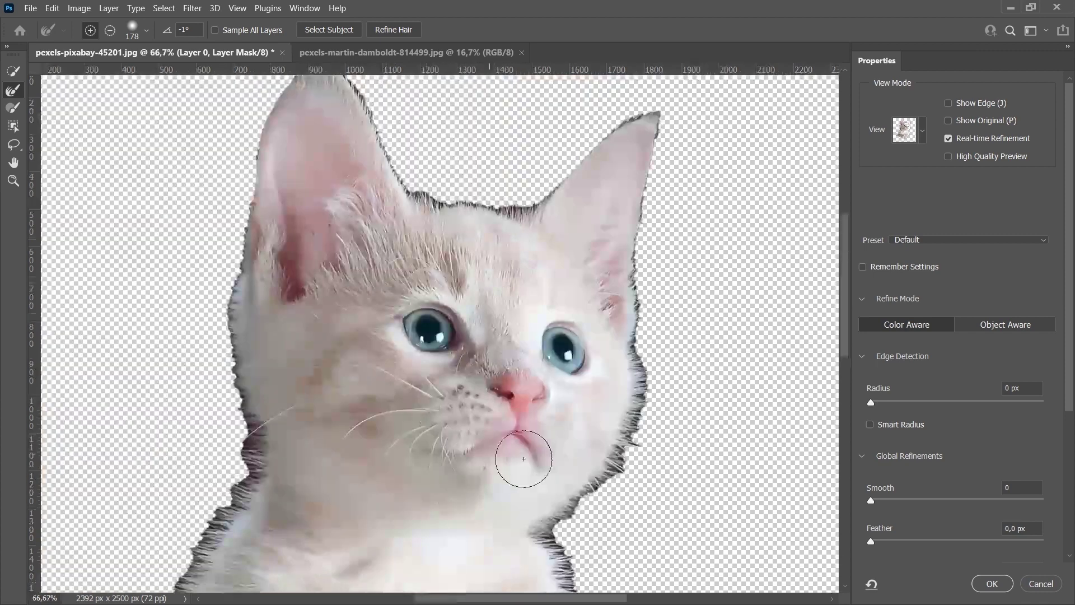
mouse_move(553, 532)
mouse_down()
mouse_move(613, 475)
mouse_move(638, 379)
mouse_move(652, 236)
mouse_move(651, 147)
mouse_move(636, 121)
mouse_move(703, 257)
mouse_move(682, 265)
mouse_up()
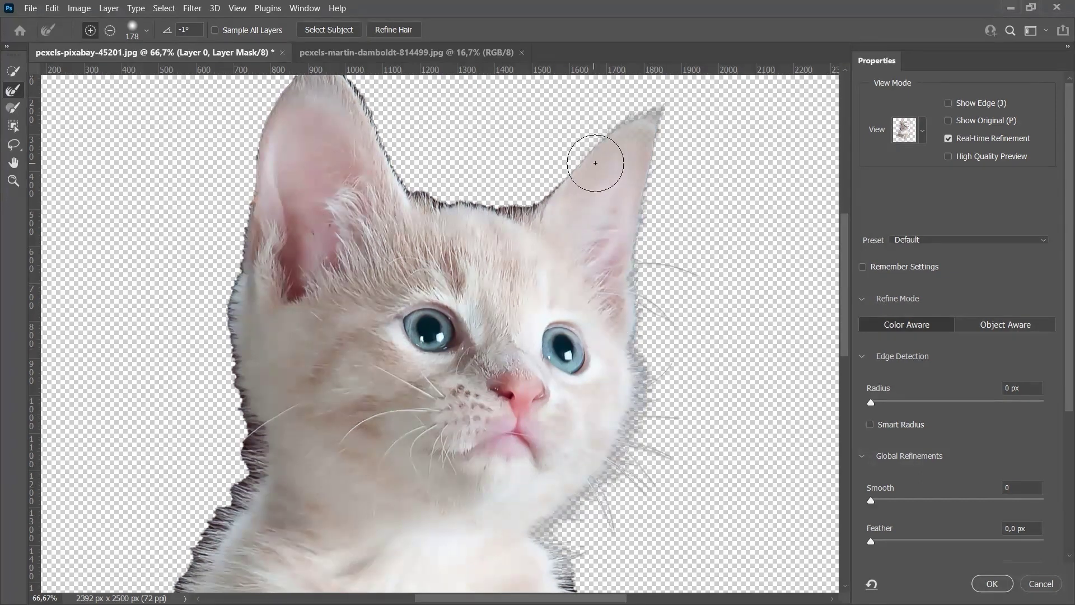
Brush over the fur edge on the left side of the kitten's face and neck to refine the mask
drag(229, 273, 336, 381)
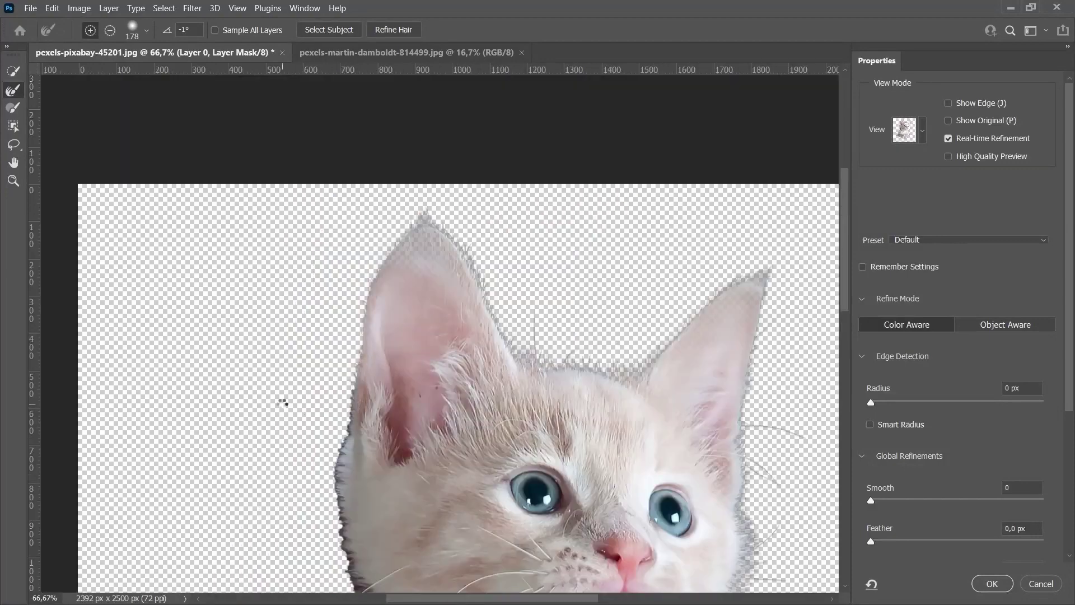
drag(254, 532, 251, 319)
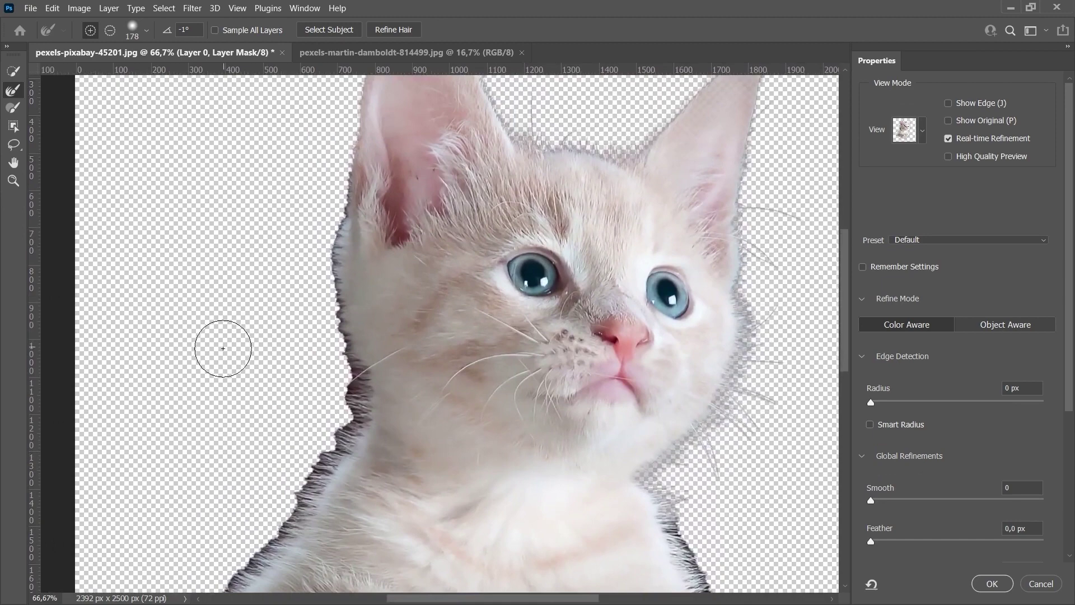
key(ctrl+plus)
key(ctrl+minus)
key(ctrl+plus)
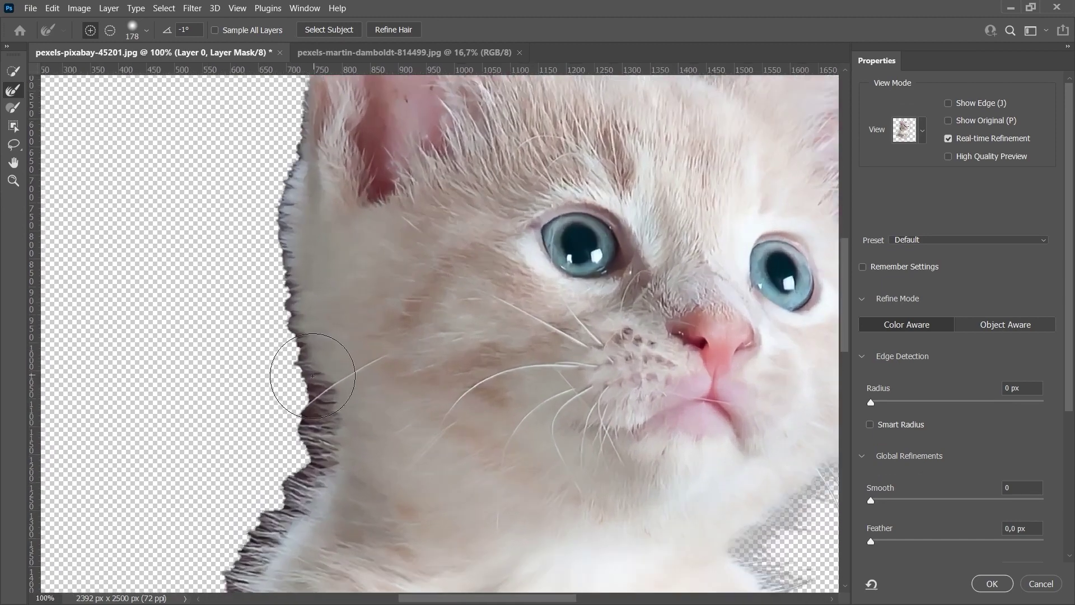
key(ctrl+minus)
key(ctrl+plus)
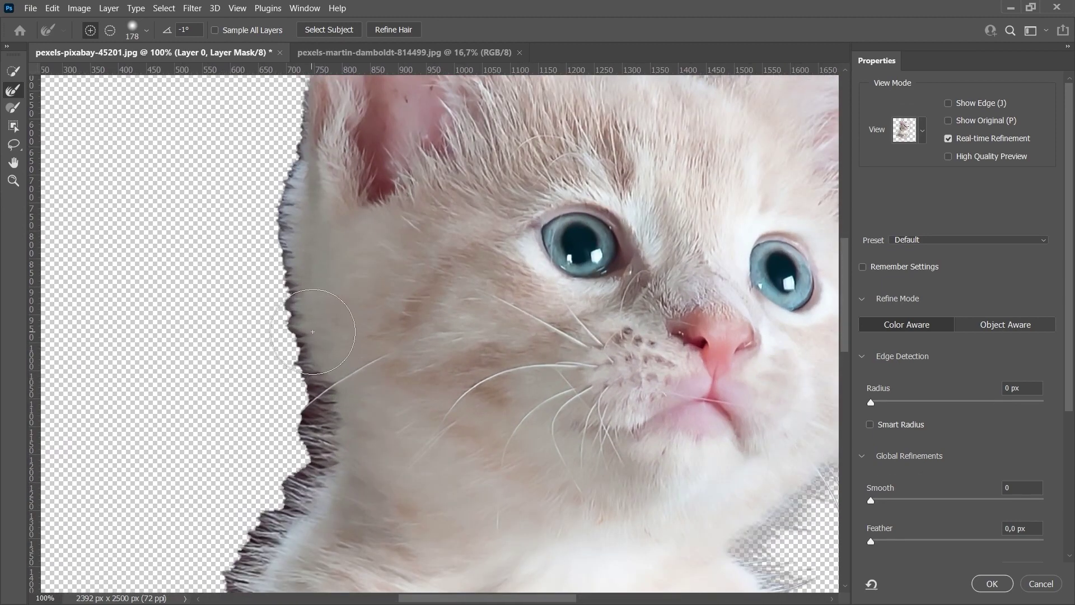
key(ctrl+minus)
drag(376, 436, 324, 522)
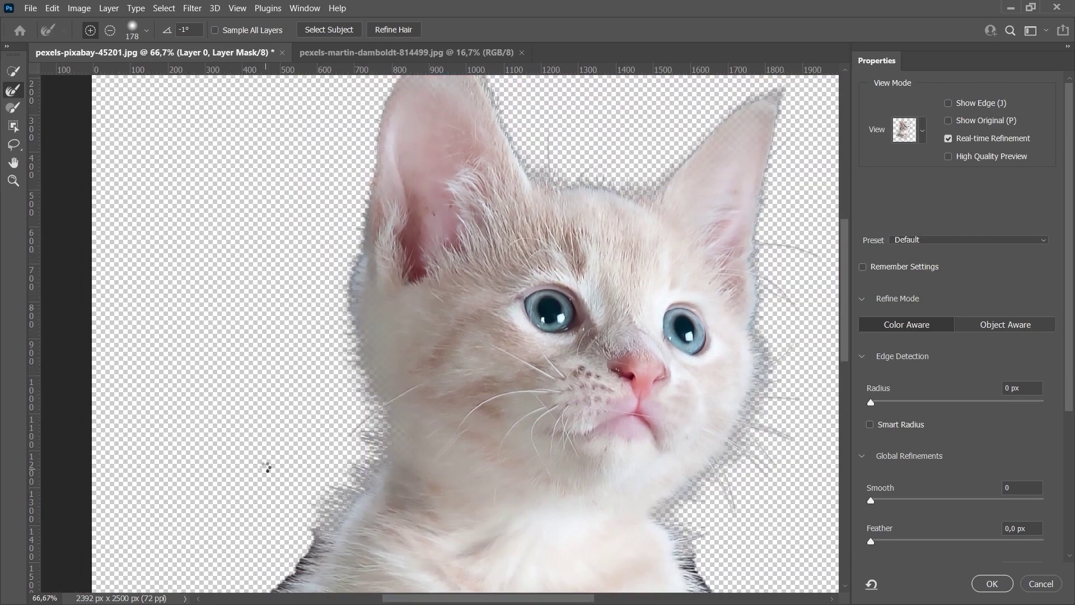
Refine the mask's fur edge along the kitten's left shoulder, the paws and the right side of the chest
drag(259, 521, 342, 190)
mouse_move(388, 223)
mouse_down()
mouse_move(314, 320)
mouse_move(545, 467)
mouse_up()
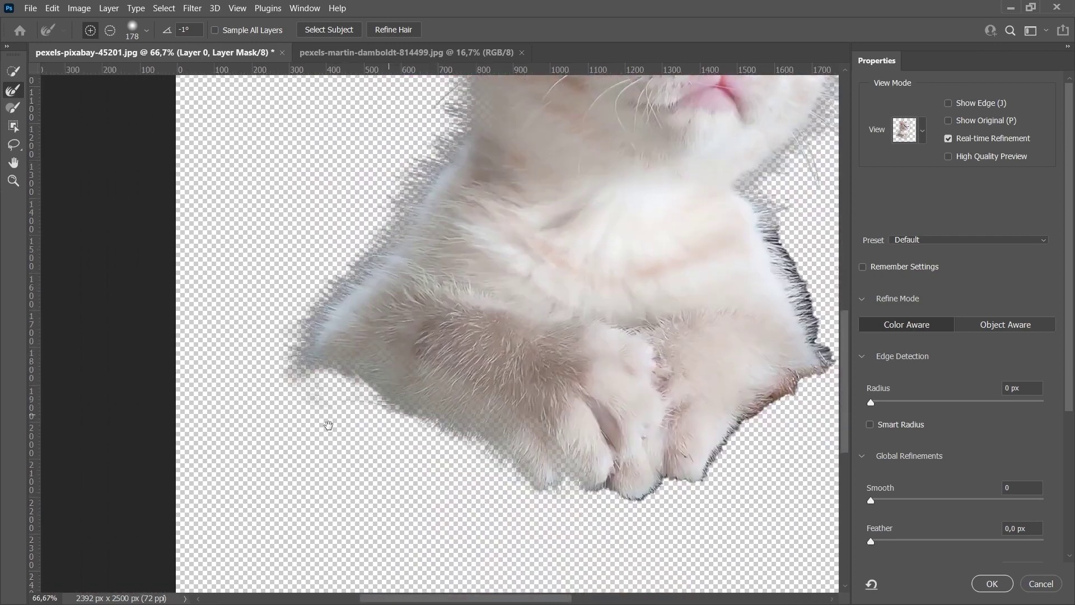
drag(324, 420, 133, 480)
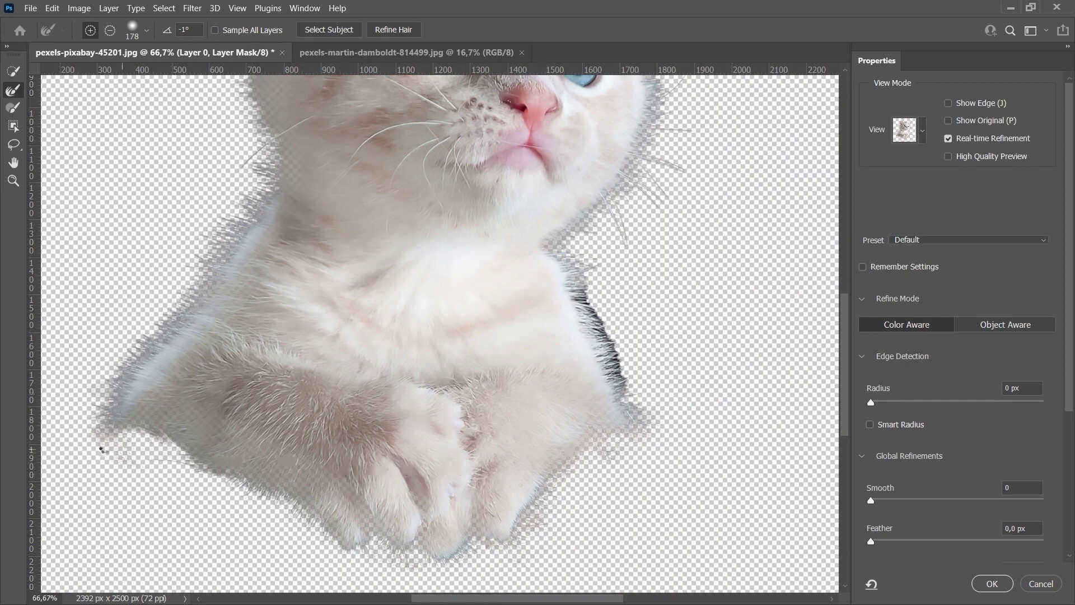
drag(540, 325, 522, 403)
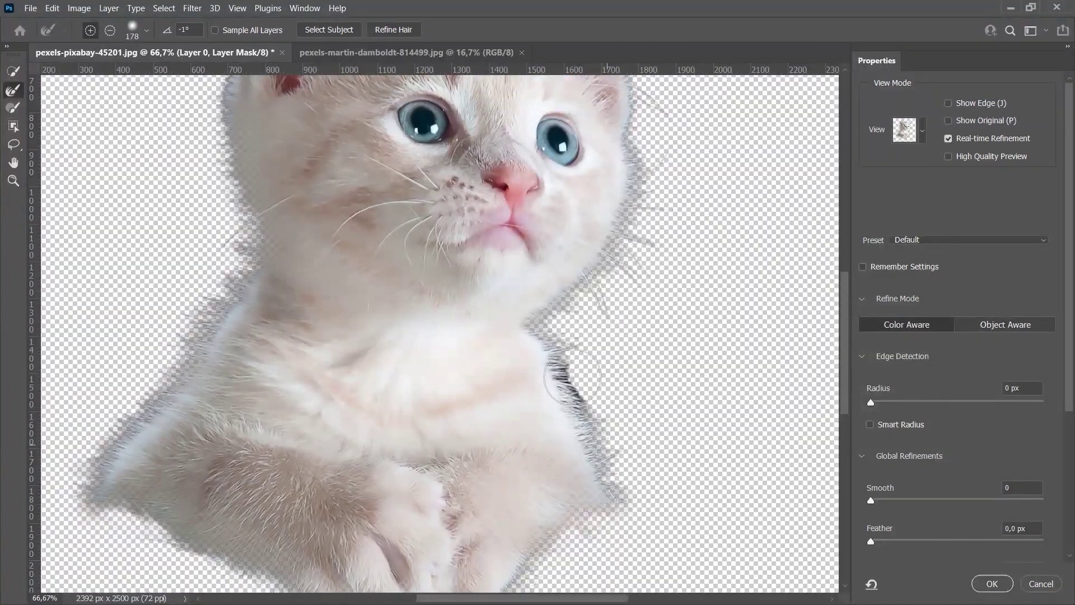
key(ctrl+0)
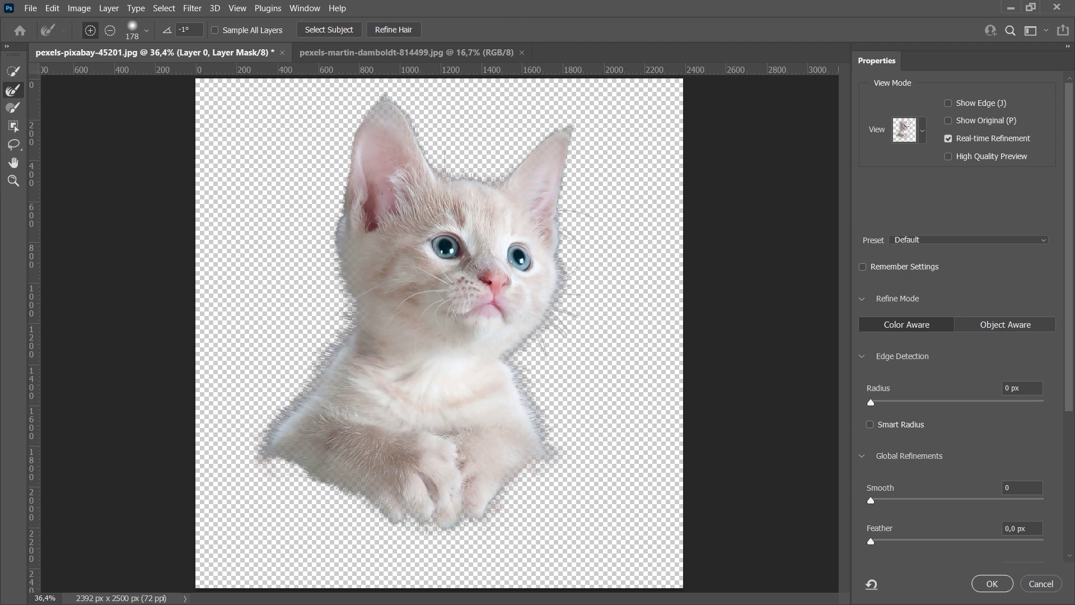
Set the Refine Edge brush to 184 px size and 13% hardness, and apply the mask refinement
key(ctrl+1)
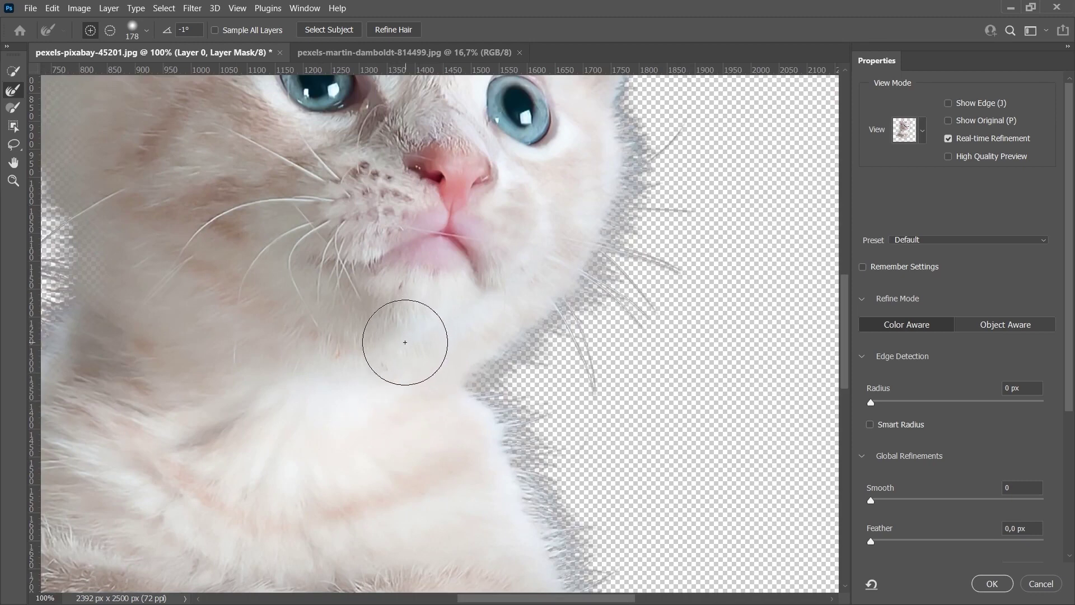
right_click(413, 339)
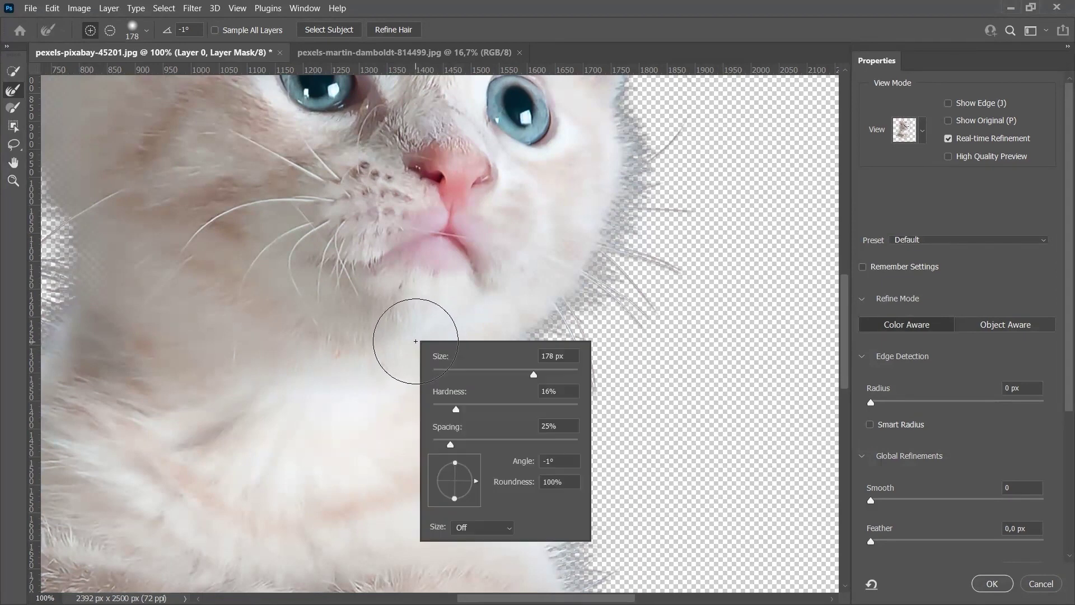
drag(525, 375, 536, 376)
drag(456, 408, 452, 409)
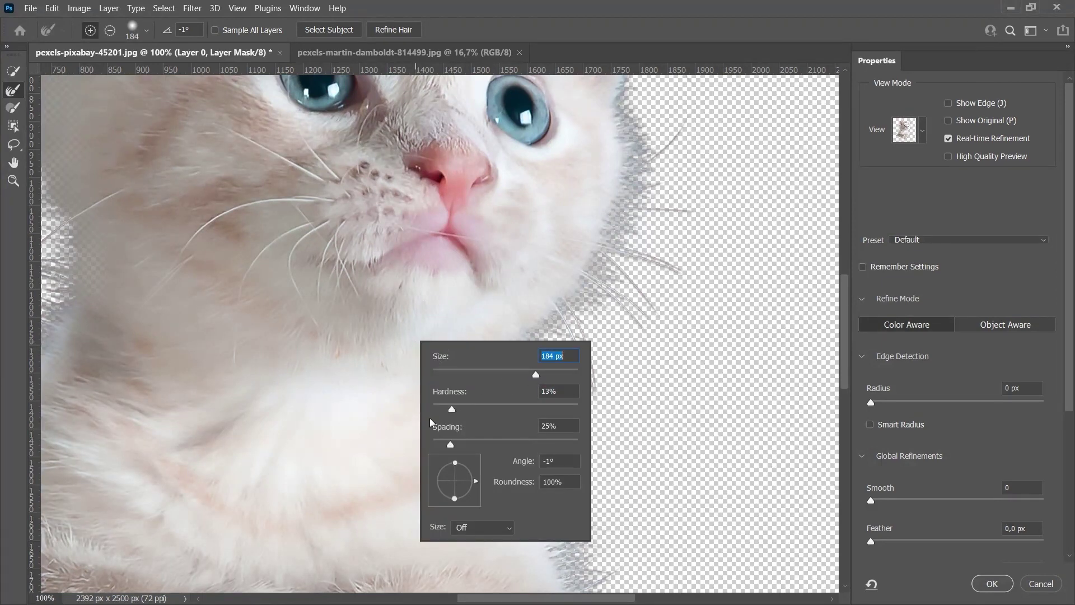
key(ctrl+0)
click(991, 584)
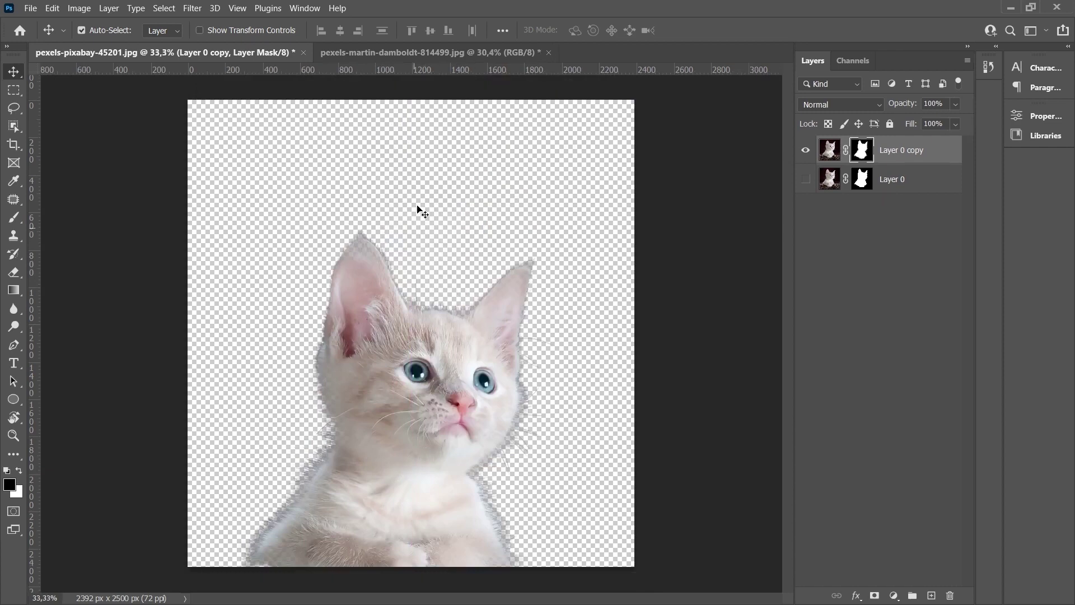
Place the lake and stone bridge photo on its own layer beneath the kitten layers as the new background
drag(417, 208, 380, 404)
drag(874, 150, 842, 368)
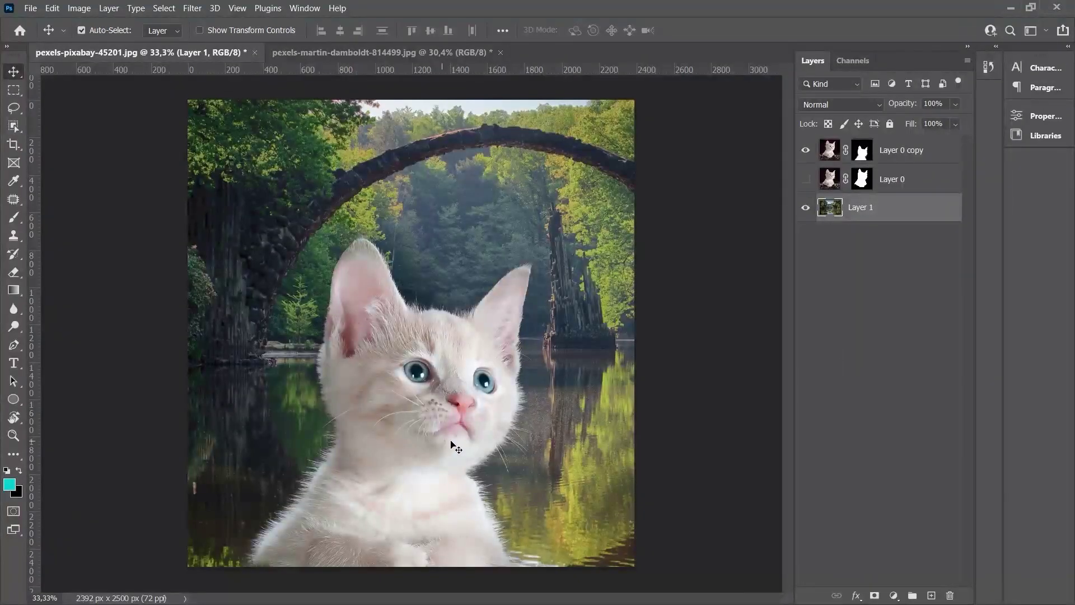
scroll(454, 444, up, 2)
scroll(310, 494, down, 2)
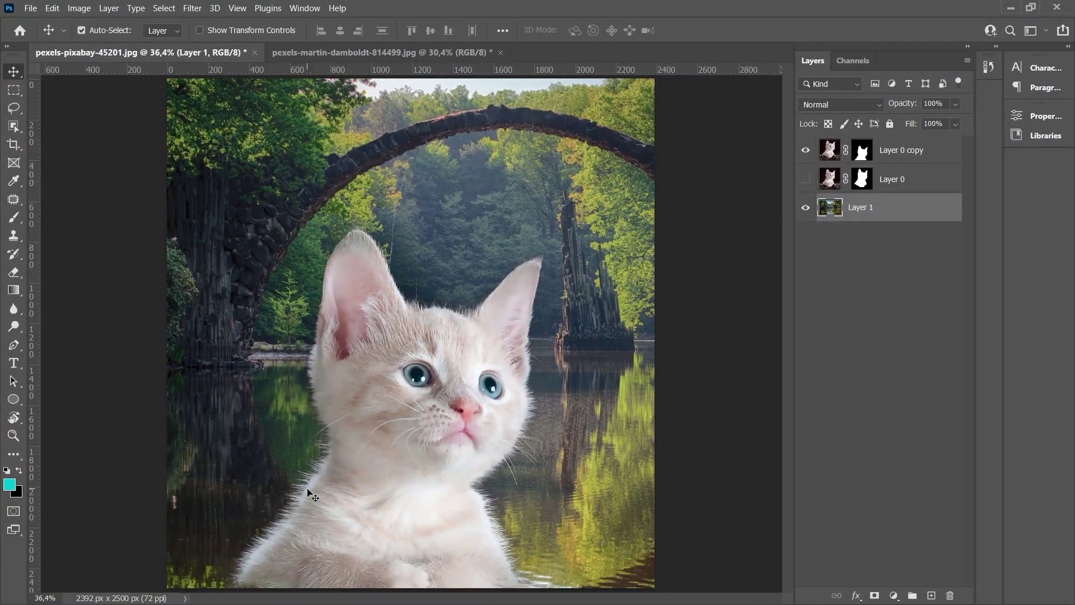
Activate the Object Selection Tool
click(13, 127)
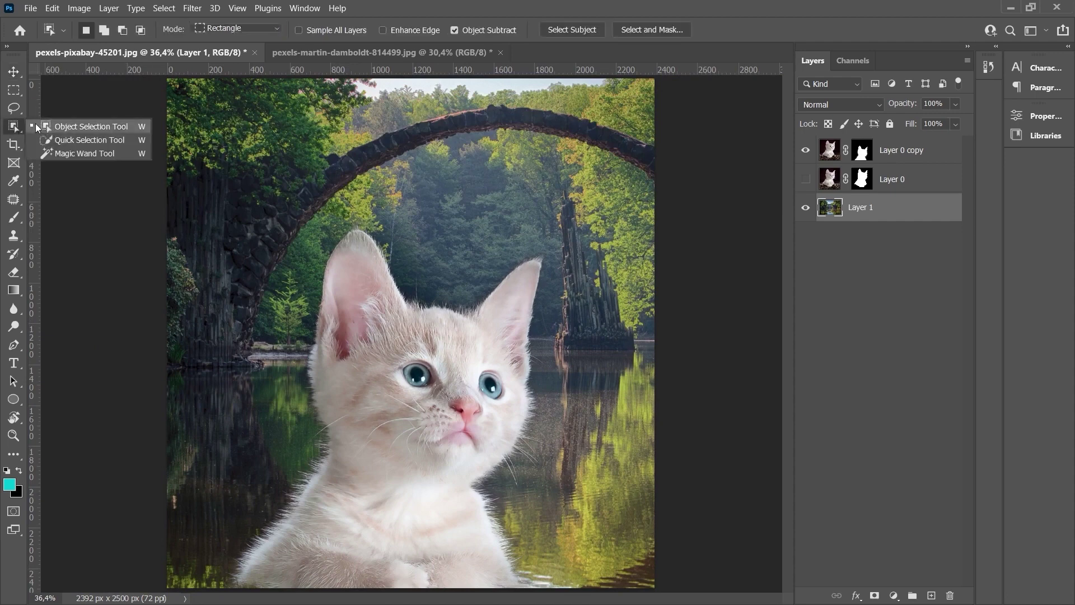
click(84, 126)
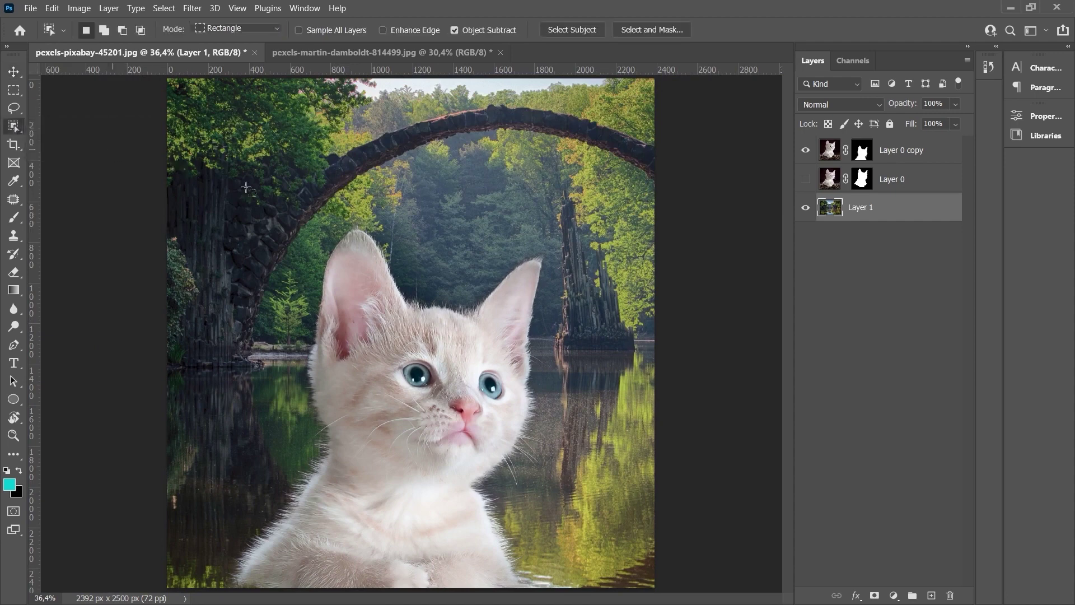